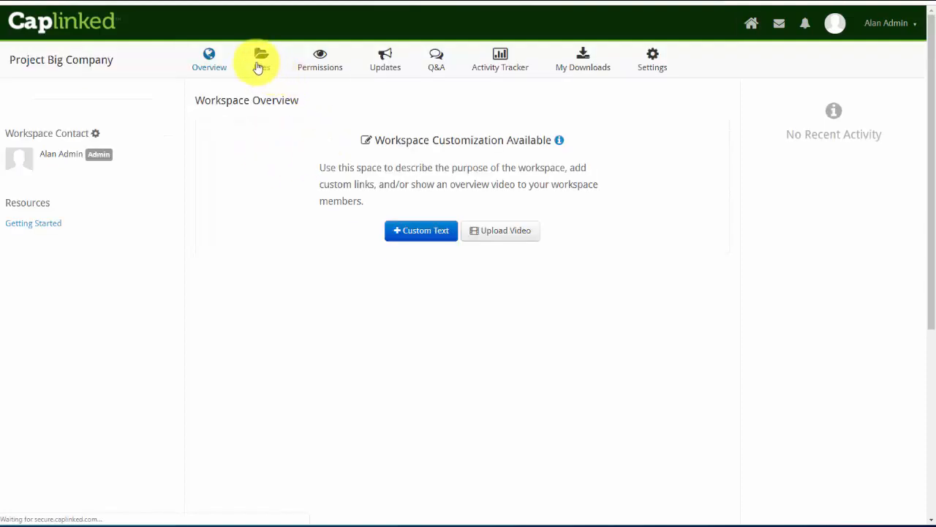
Switch to the Files tab of the Project Big Company workspace
{"action": "left_click", "coordinate": [261, 60]}
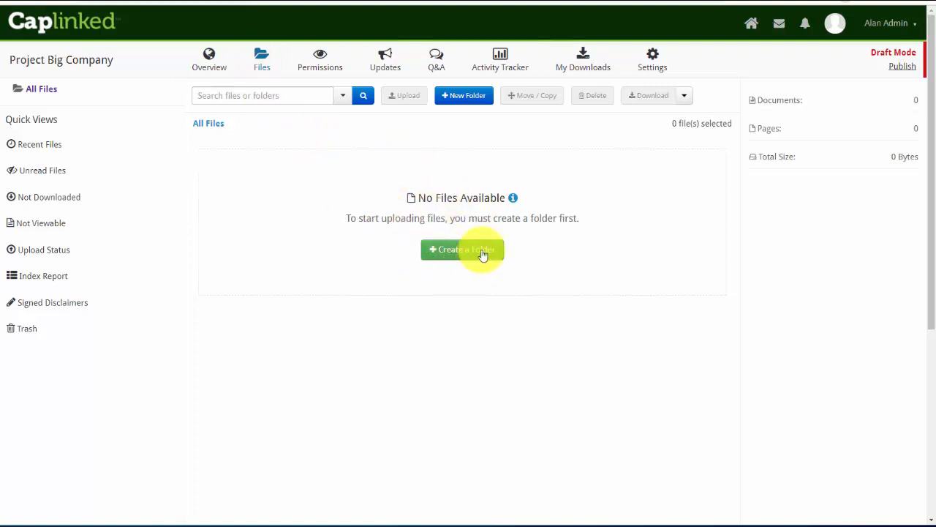
Create a top-level folder named 'Upload Folder 1'
{"action": "left_click", "coordinate": [453, 252]}
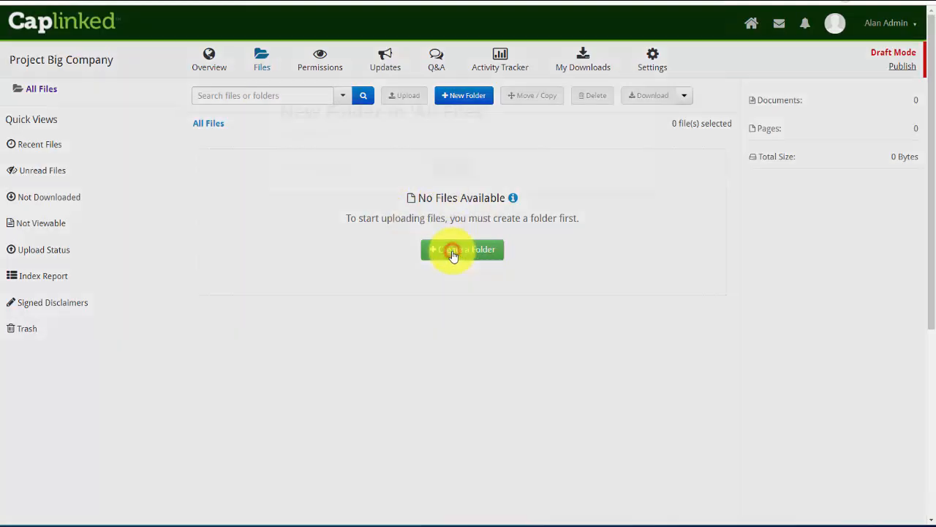
{"action": "left_click", "coordinate": [396, 168]}
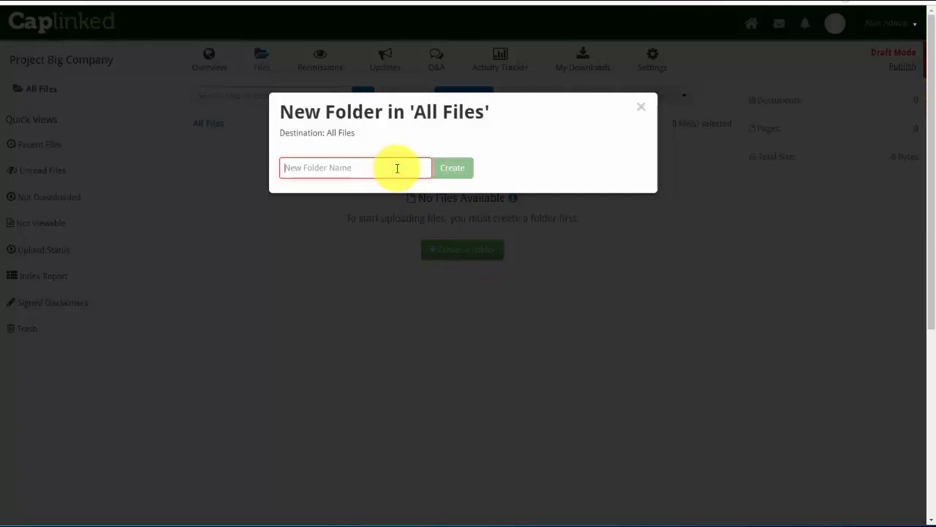
{"action": "type", "text": "Upl"}
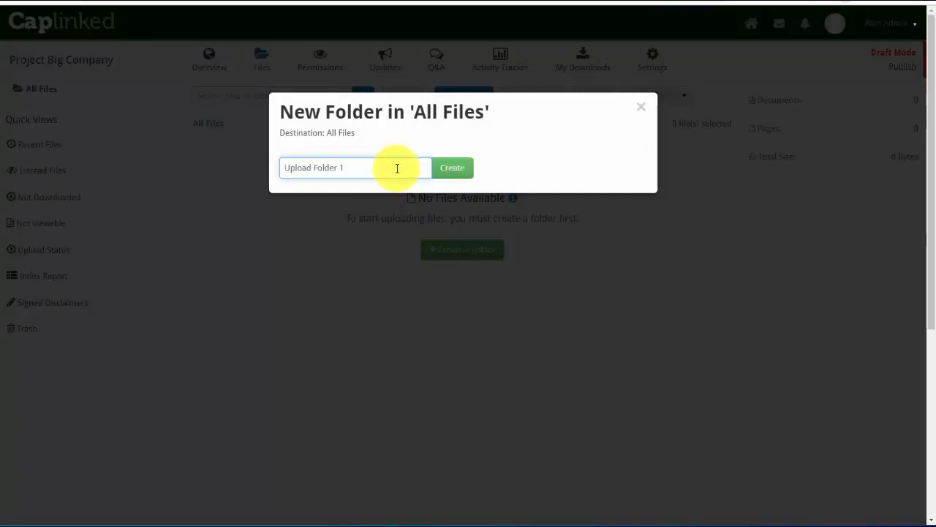
{"action": "type", "text": "oad Folder 1"}
{"action": "left_click", "coordinate": [463, 168]}
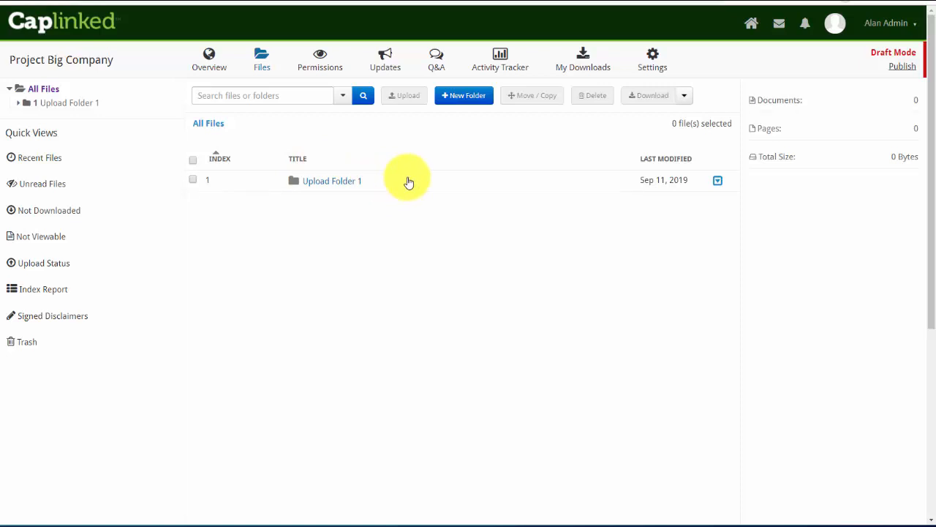
Create a second top-level folder named 'Upload Folder 2' and open it
{"action": "left_click", "coordinate": [460, 99]}
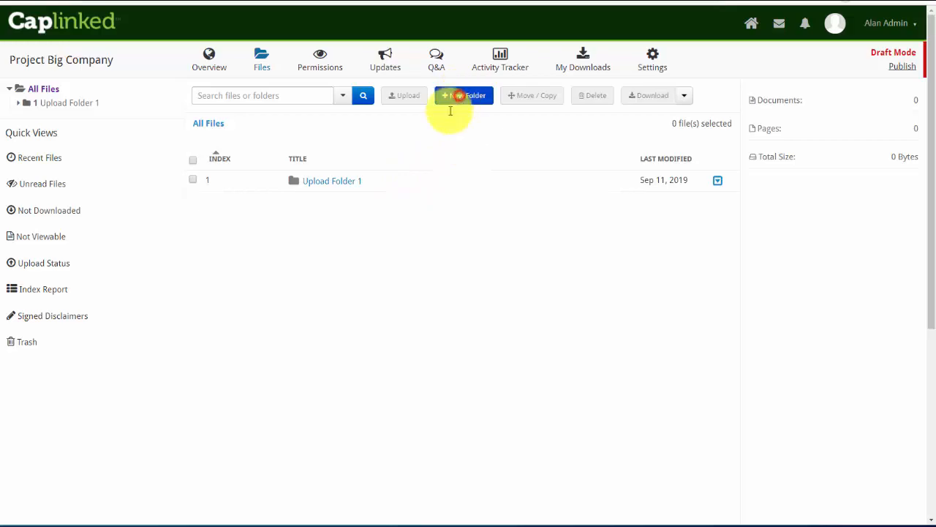
{"action": "left_click", "coordinate": [392, 168]}
{"action": "type", "text": "Uplo"}
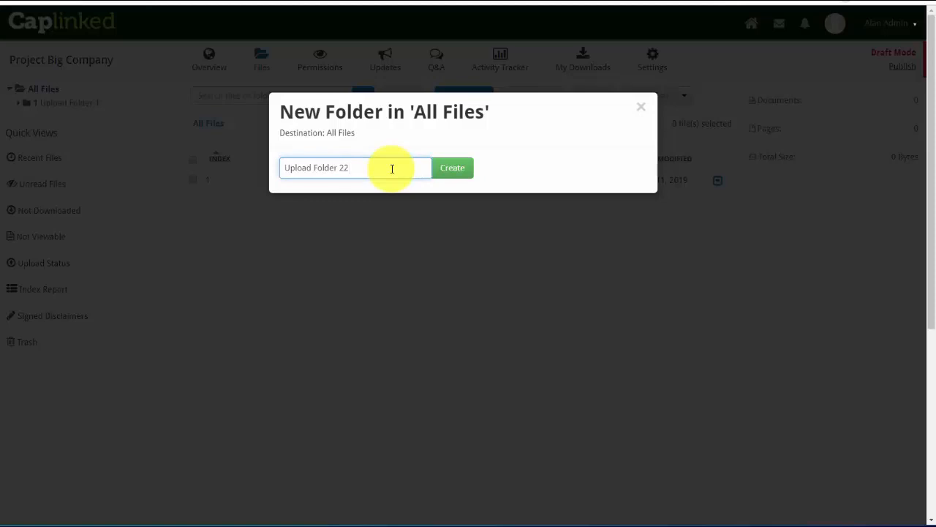
{"action": "type", "text": "ad Folder 2"}
{"action": "left_click", "coordinate": [449, 173]}
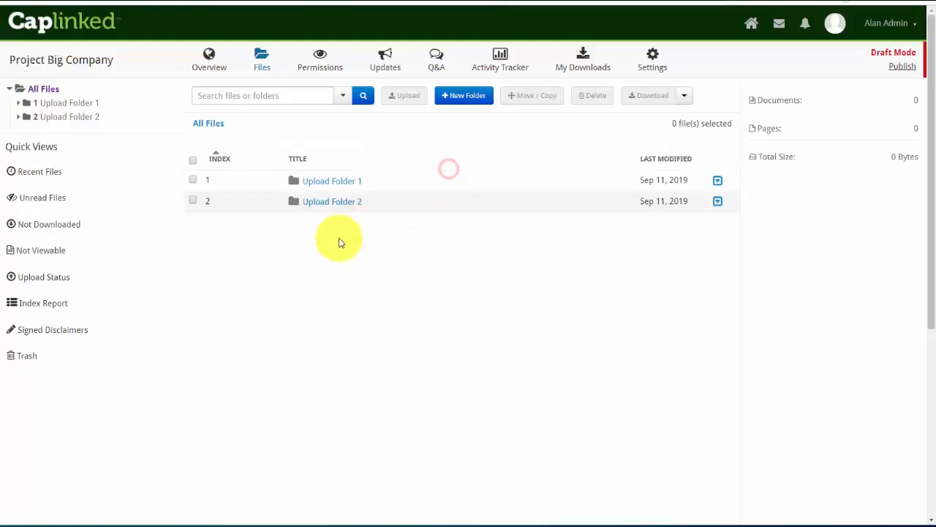
{"action": "left_click", "coordinate": [319, 205]}
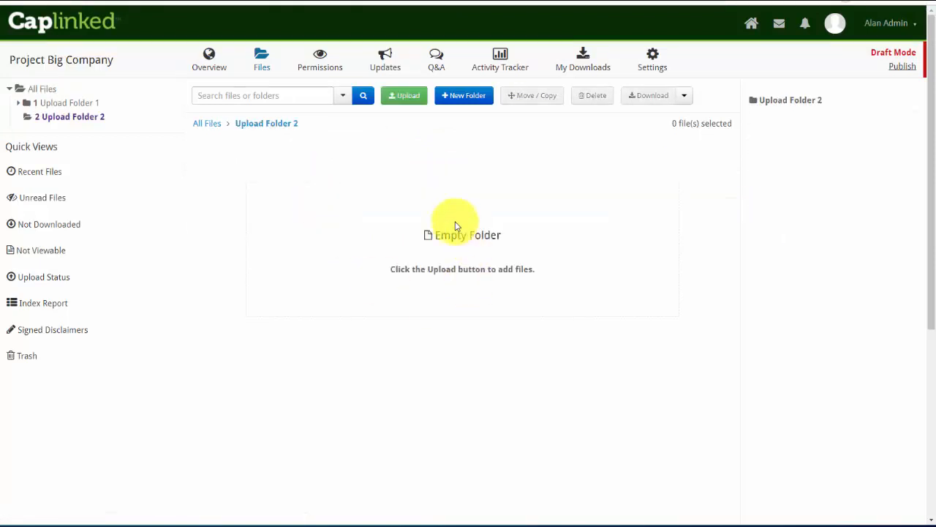
Upload all 15 subfolders from the local Upload Subfolders folder into Upload Folder 2
{"action": "left_click", "coordinate": [404, 98]}
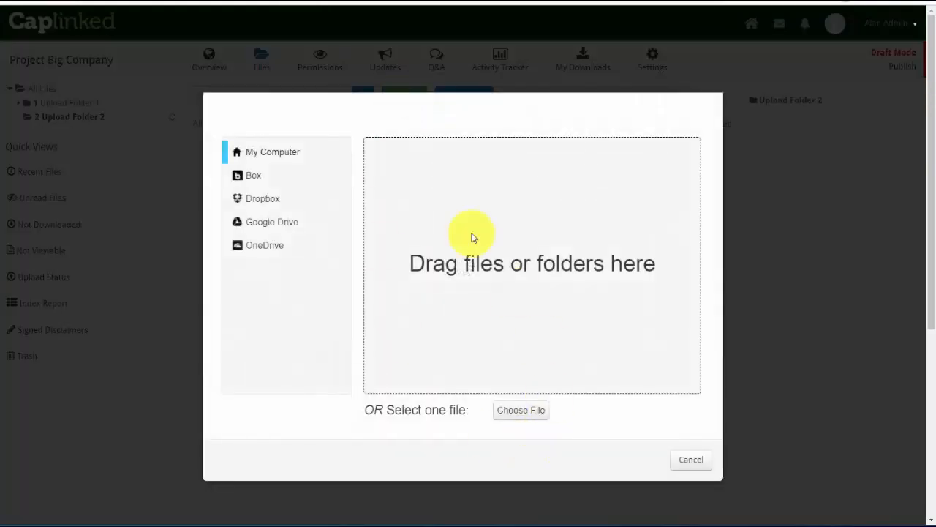
{"action": "left_click", "coordinate": [515, 411]}
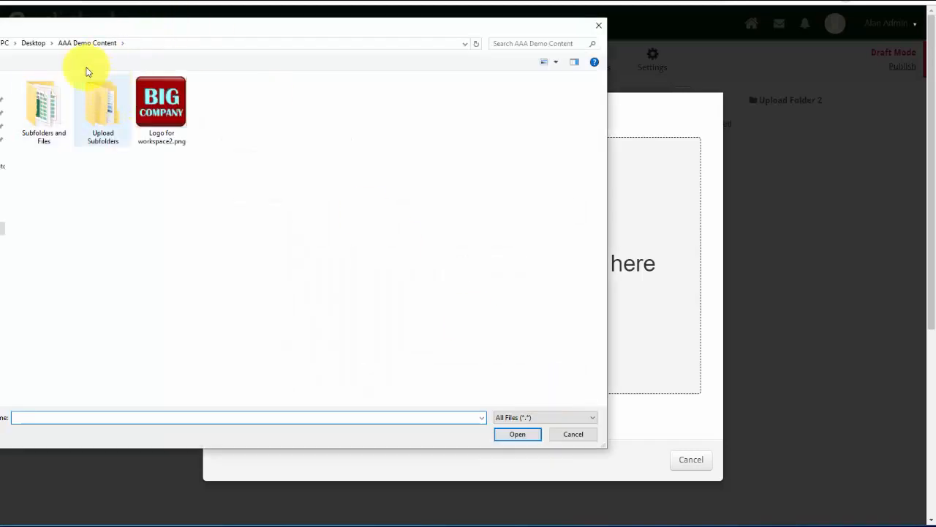
{"action": "left_click", "coordinate": [105, 108]}
{"action": "double_click", "coordinate": [104, 107]}
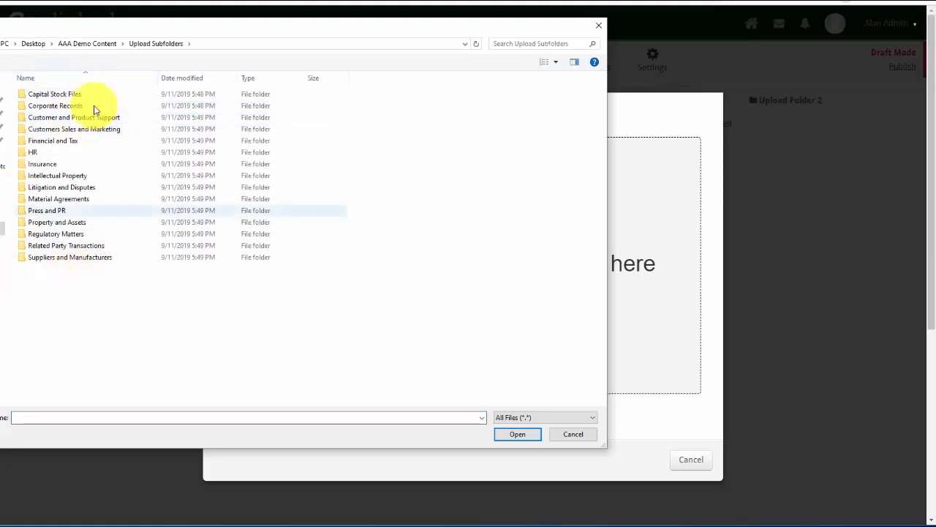
{"action": "double_click", "coordinate": [44, 93]}
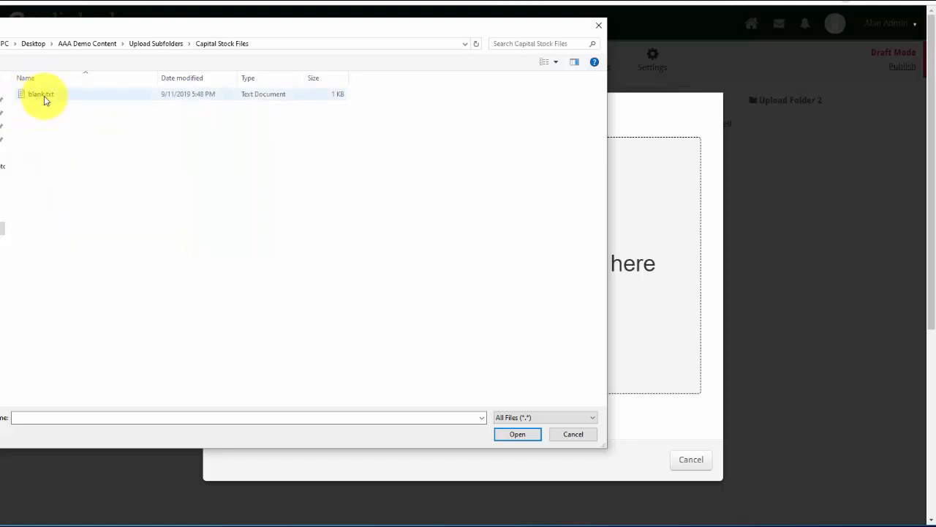
{"action": "left_click", "coordinate": [154, 44]}
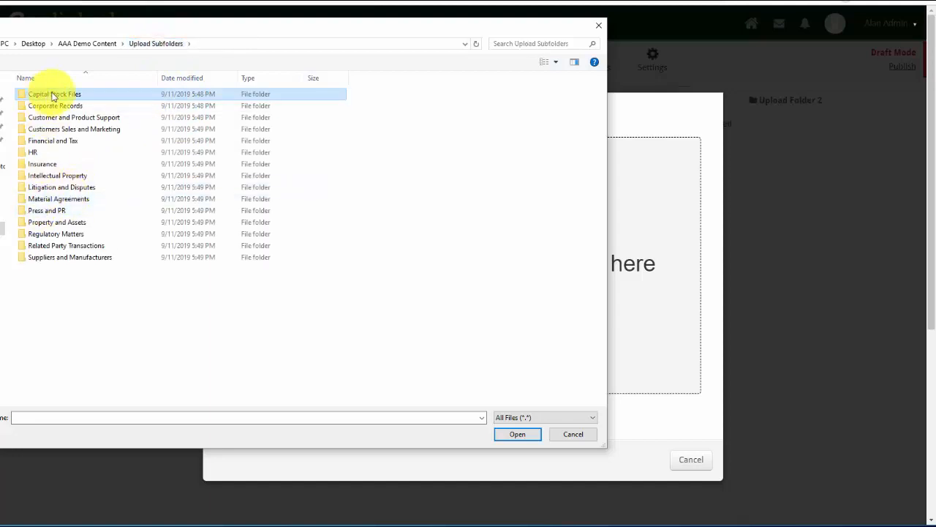
{"action": "left_click_drag", "start_coordinate": [164, 27], "coordinate": [140, 40]}
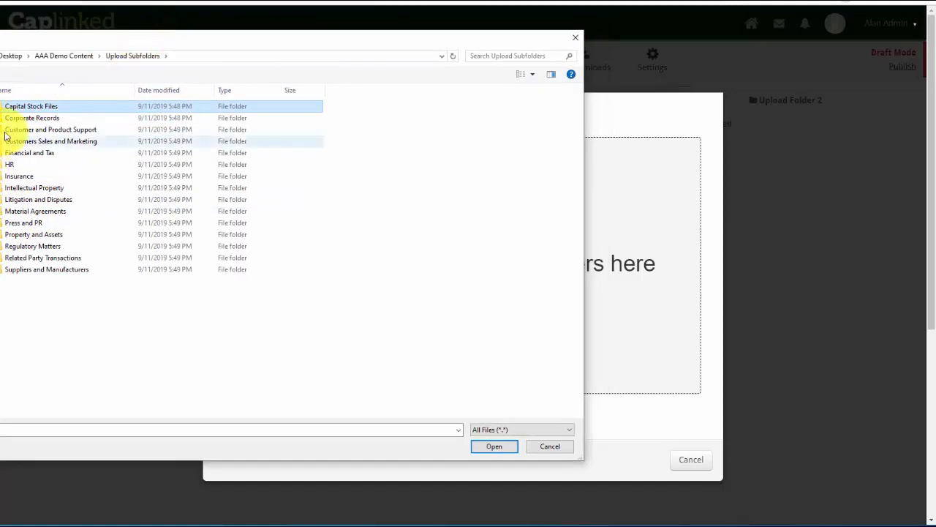
{"action": "left_click", "coordinate": [29, 271], "text": "shift"}
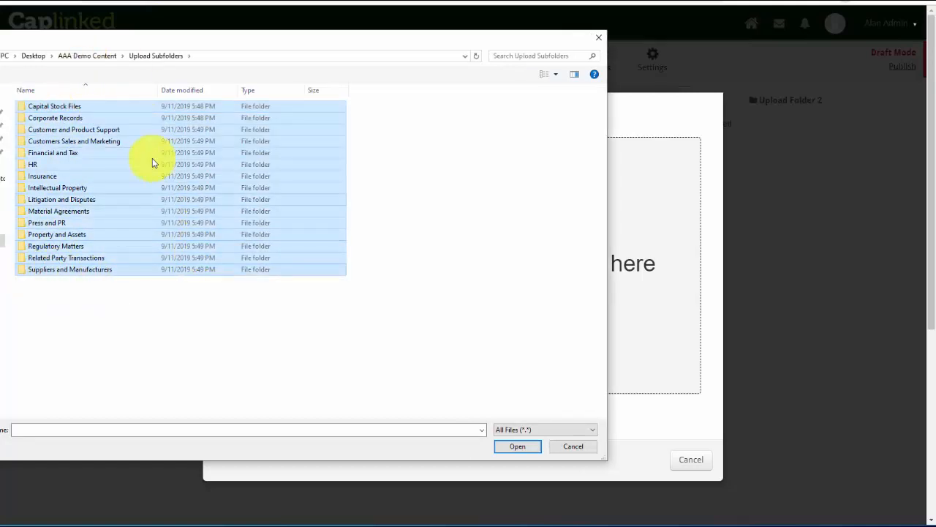
{"action": "left_click_drag", "start_coordinate": [78, 144], "coordinate": [651, 263]}
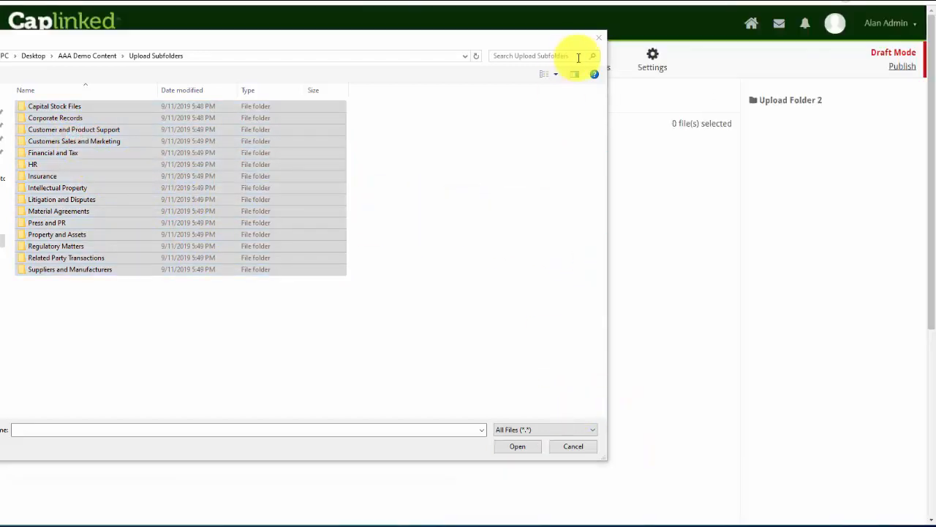
Close the file picker, check Upload Folder 2's fifteen uploaded subfolders, then open Upload Folder 1
{"action": "left_click", "coordinate": [598, 38]}
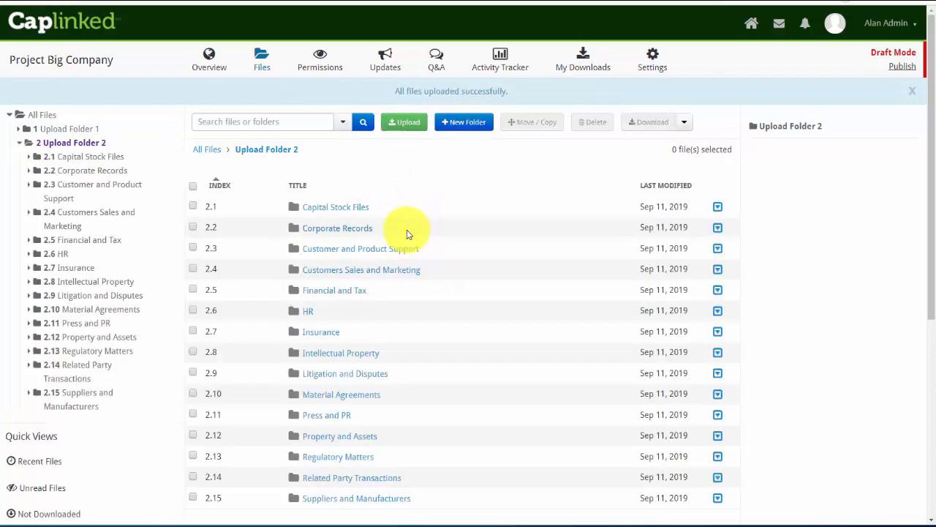
{"action": "scroll", "coordinate": [408, 234], "scroll_direction": "down", "scroll_amount": 3}
{"action": "scroll", "coordinate": [409, 234], "scroll_direction": "up", "scroll_amount": 1}
{"action": "scroll", "coordinate": [409, 234], "scroll_direction": "up", "scroll_amount": 1}
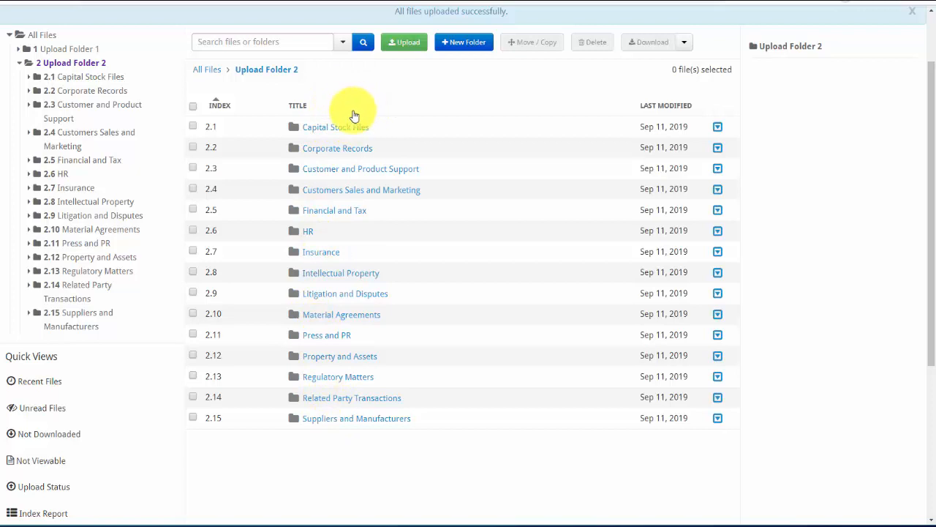
{"action": "scroll", "coordinate": [351, 110], "scroll_direction": "up", "scroll_amount": 1}
{"action": "scroll", "coordinate": [352, 110], "scroll_direction": "up", "scroll_amount": 1}
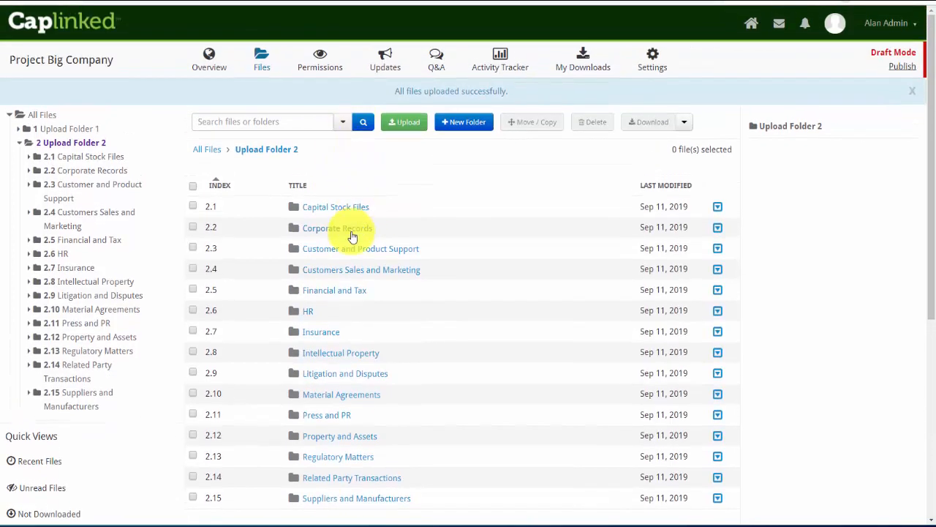
{"action": "left_click", "coordinate": [208, 150]}
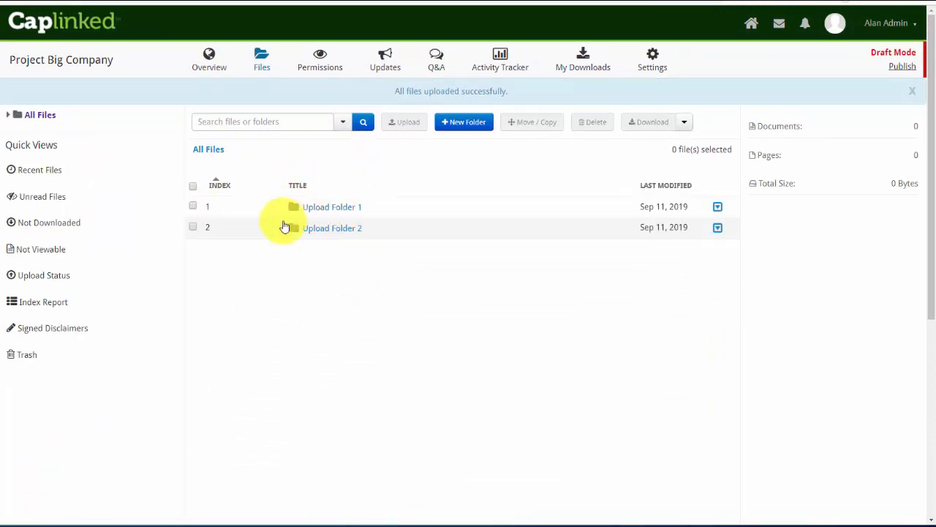
{"action": "left_click", "coordinate": [319, 210]}
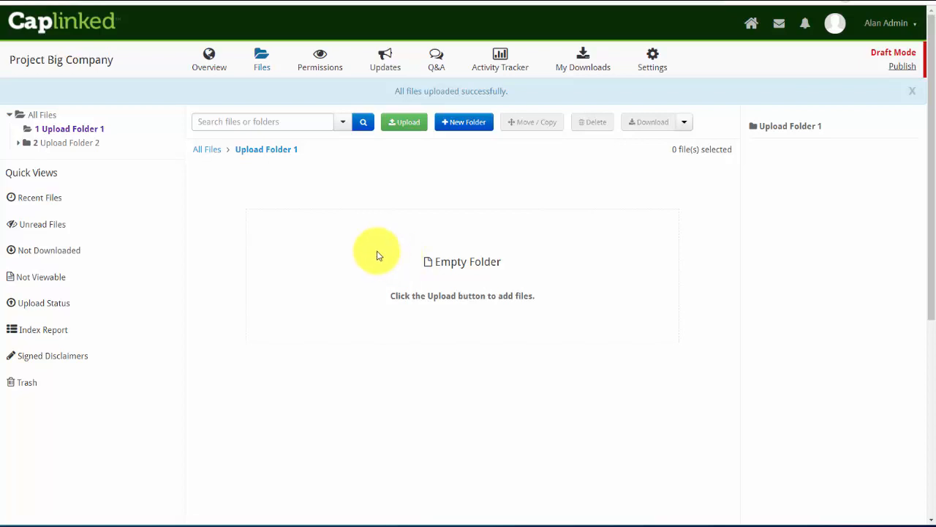
On the Permissions page, create a customized-permissions group named 'Client Upload'
{"action": "left_click", "coordinate": [319, 60]}
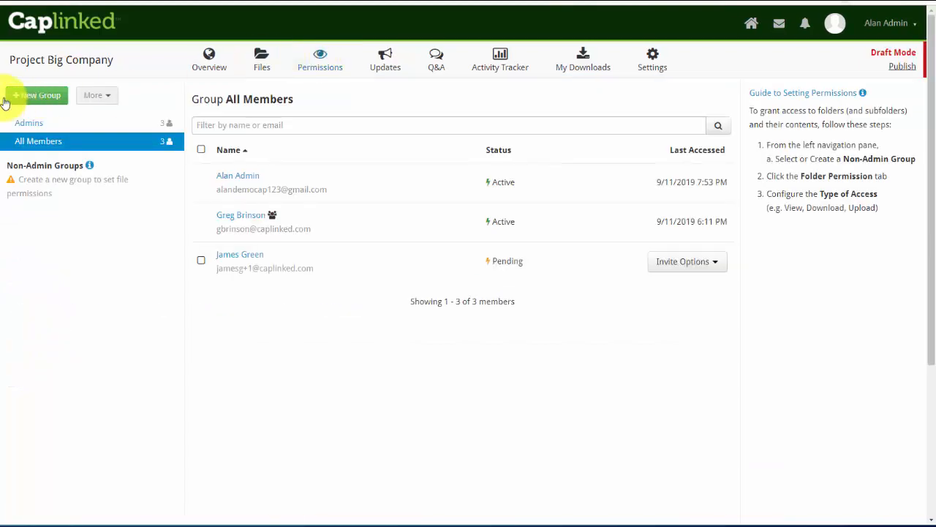
{"action": "left_click", "coordinate": [22, 95]}
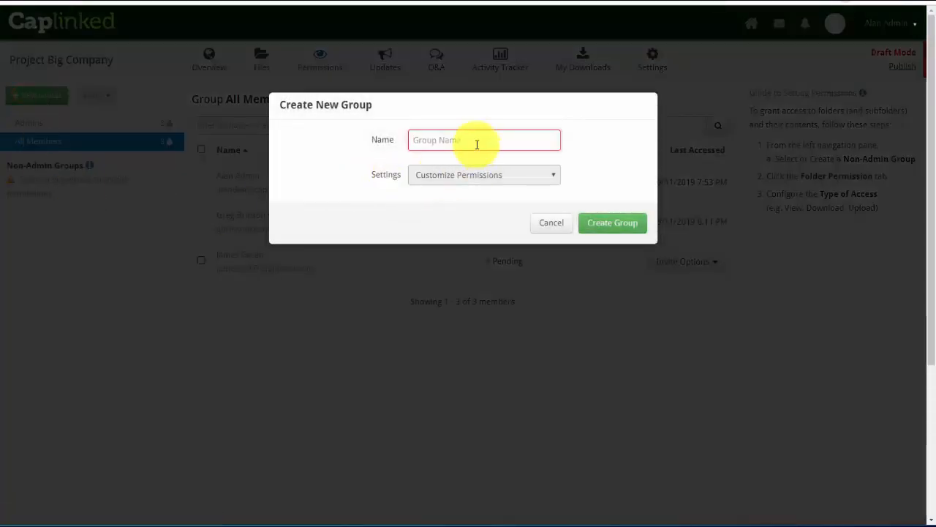
{"action": "left_click", "coordinate": [477, 143]}
{"action": "type", "text": "Client Upload"}
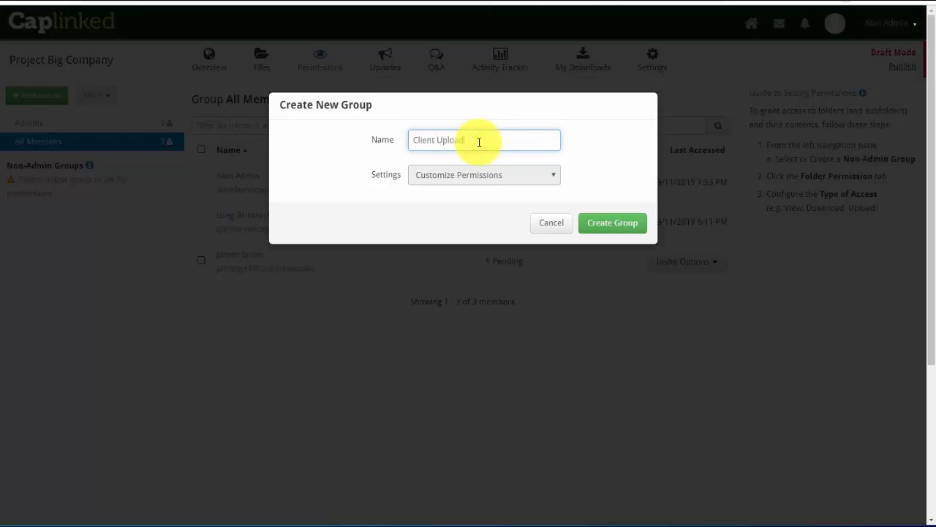
{"action": "left_click", "coordinate": [605, 225]}
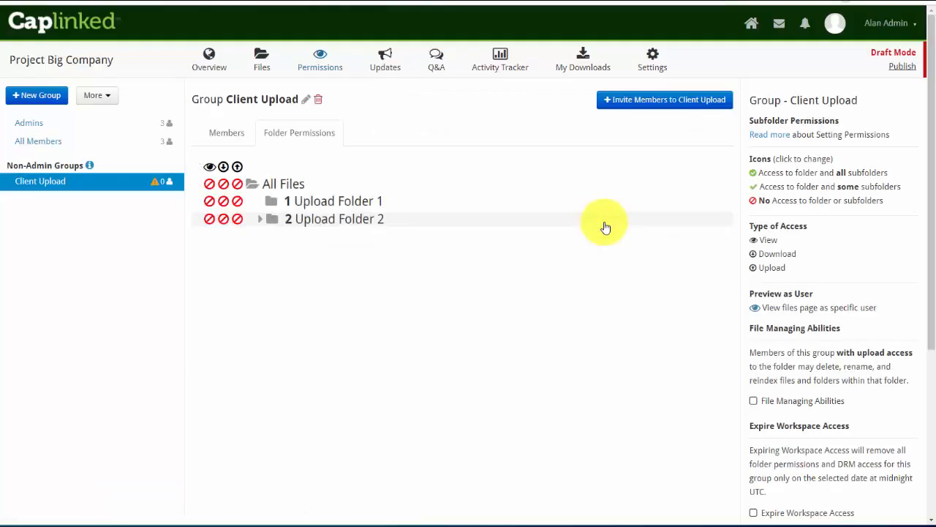
Grant Client Upload view and upload, no download, on Upload Folder 1 and Upload Folder 2 with subfolders
{"action": "left_click", "coordinate": [260, 220]}
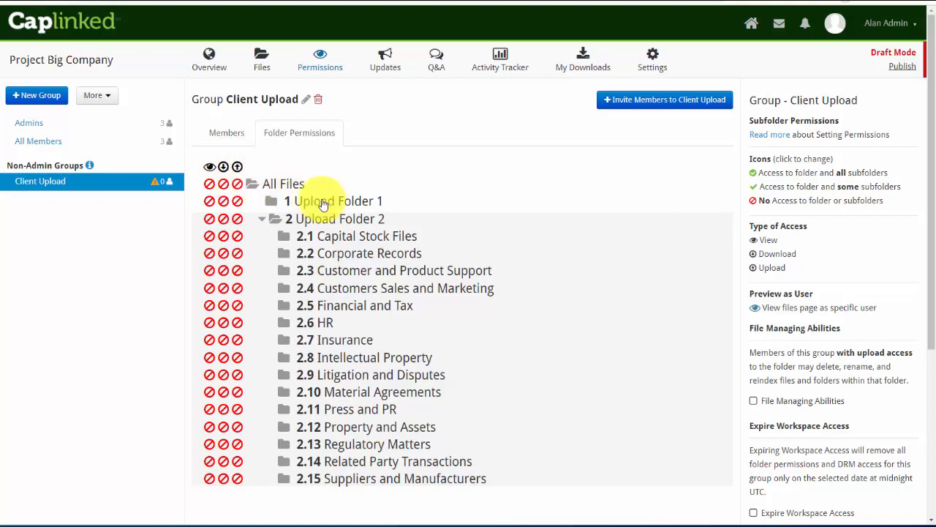
{"action": "left_click", "coordinate": [237, 207]}
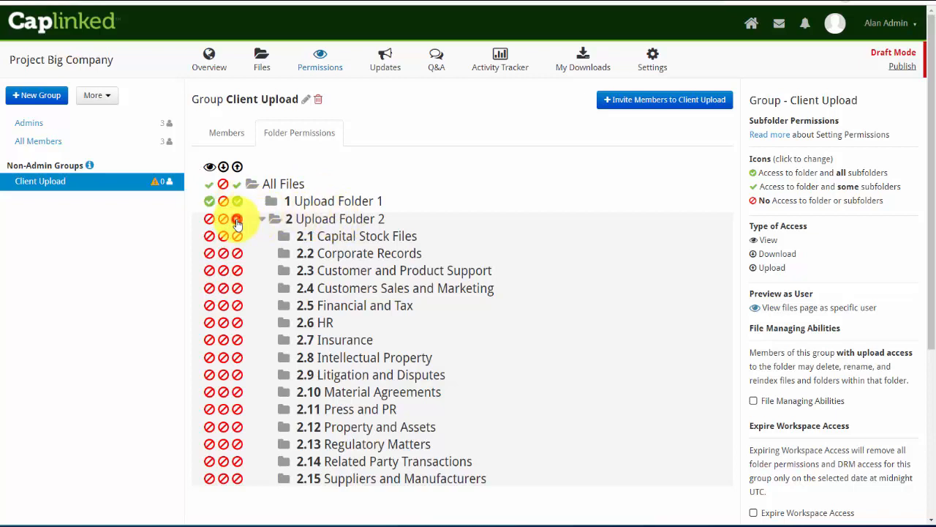
{"action": "left_click", "coordinate": [237, 219]}
{"action": "left_click", "coordinate": [211, 219]}
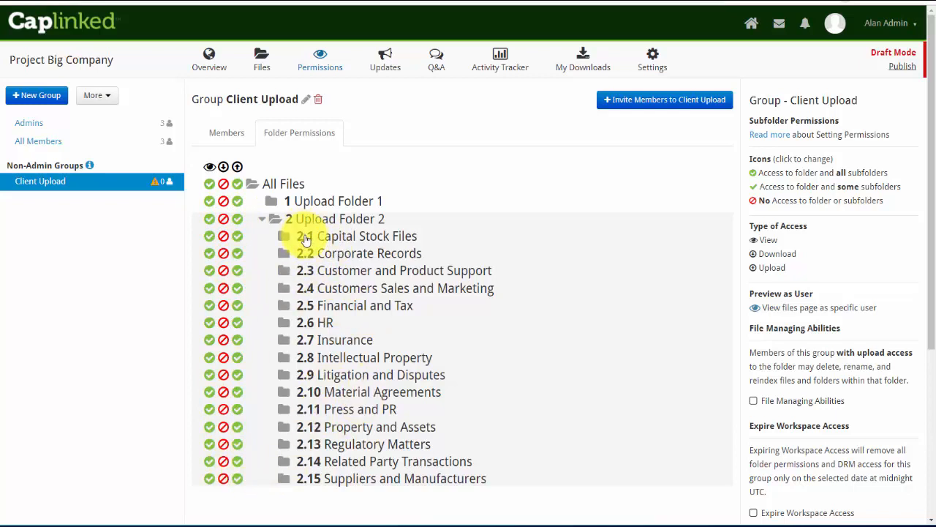
{"action": "left_click", "coordinate": [652, 104]}
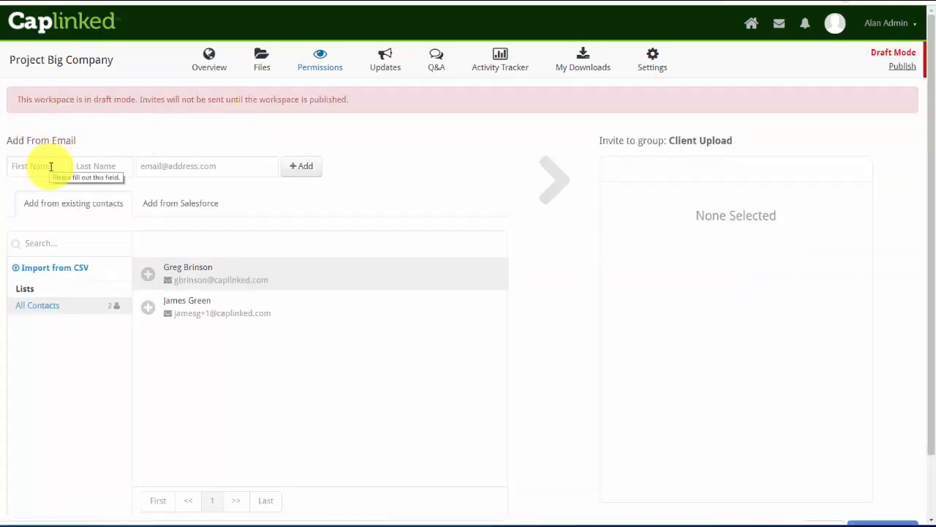
Enter the new contact's first name, last name and e-mail address, and add them to the invite list
{"action": "left_click", "coordinate": [51, 166]}
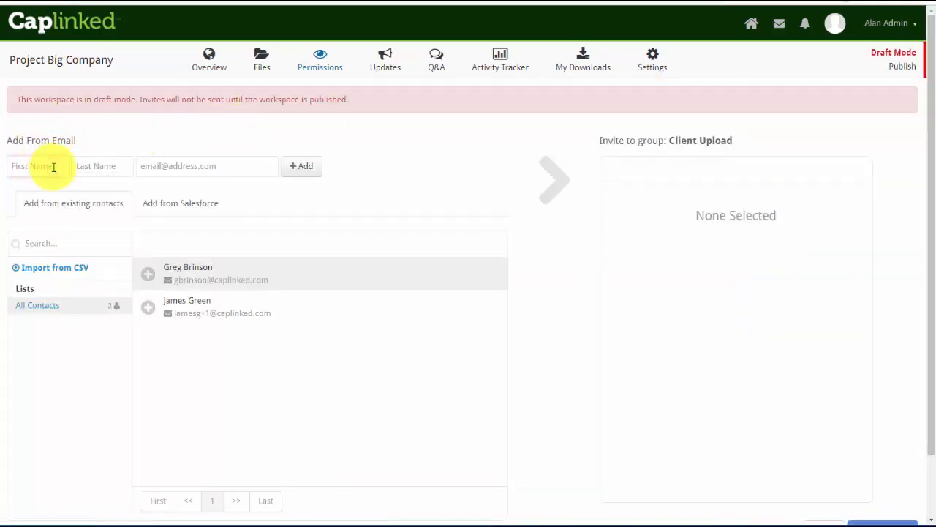
{"action": "type", "text": "Dan"}
{"action": "key", "text": "Tab"}
{"action": "type", "text": "Demo"}
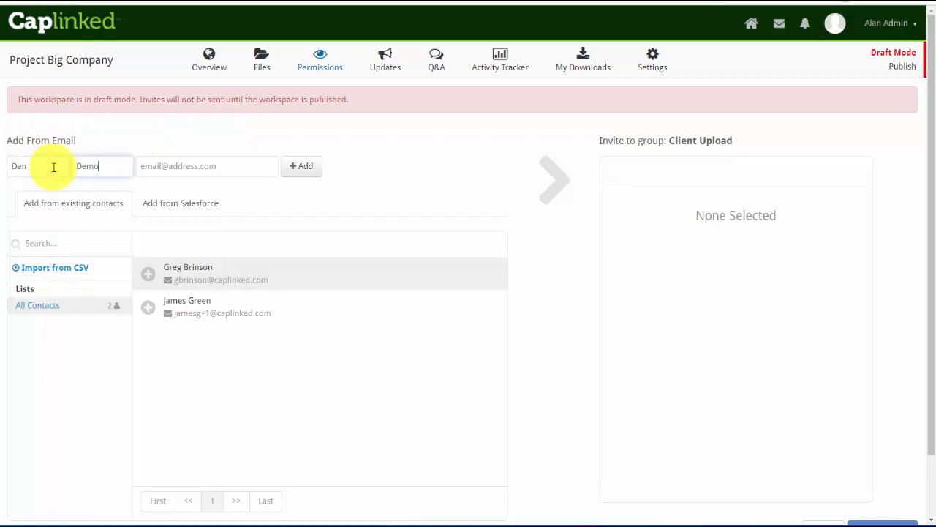
{"action": "key", "text": "Tab"}
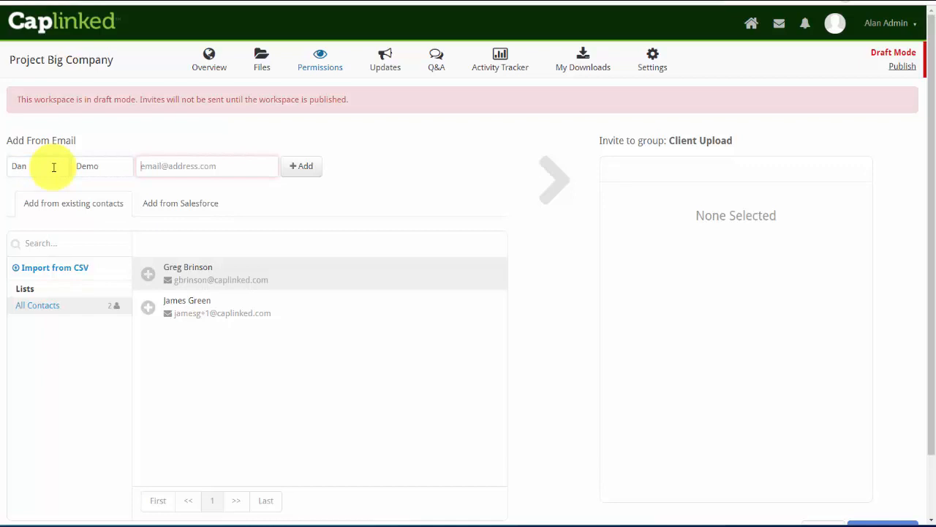
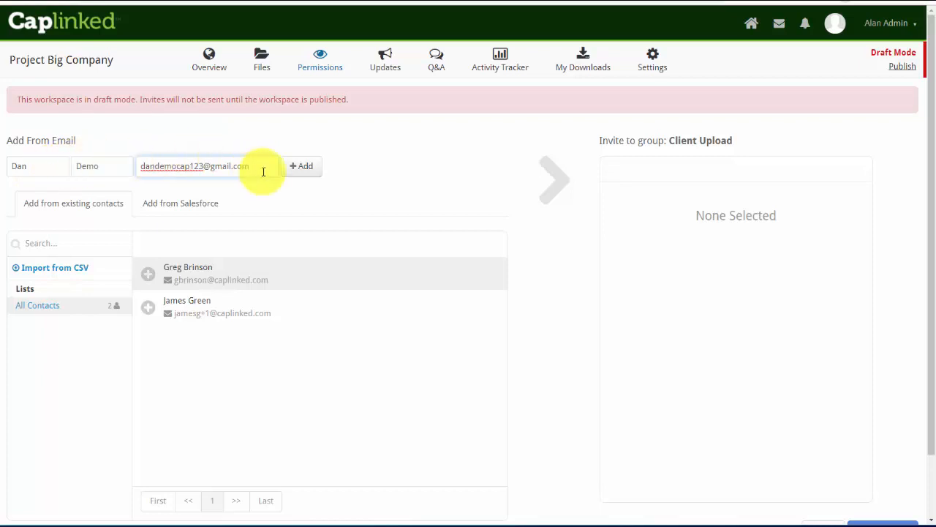
{"action": "left_click", "coordinate": [301, 168]}
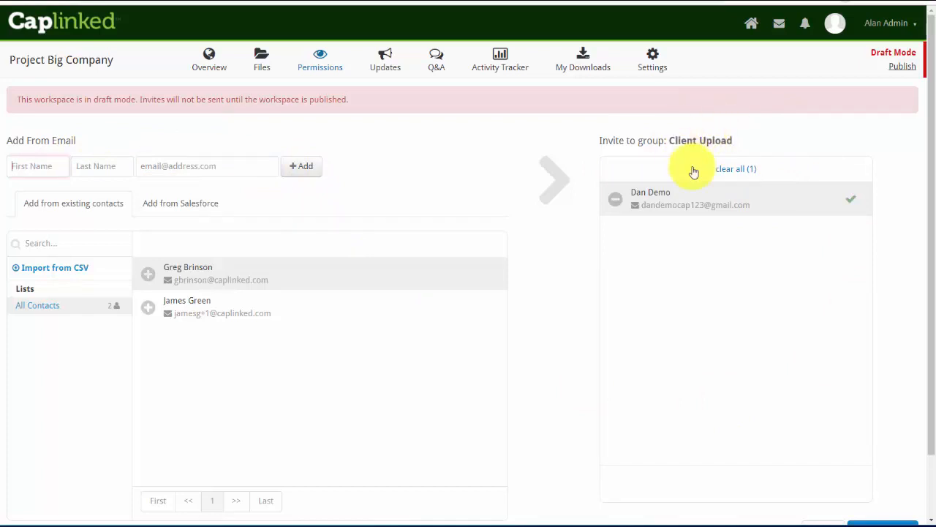
{"action": "scroll", "coordinate": [724, 188], "scroll_direction": "down", "scroll_amount": 2}
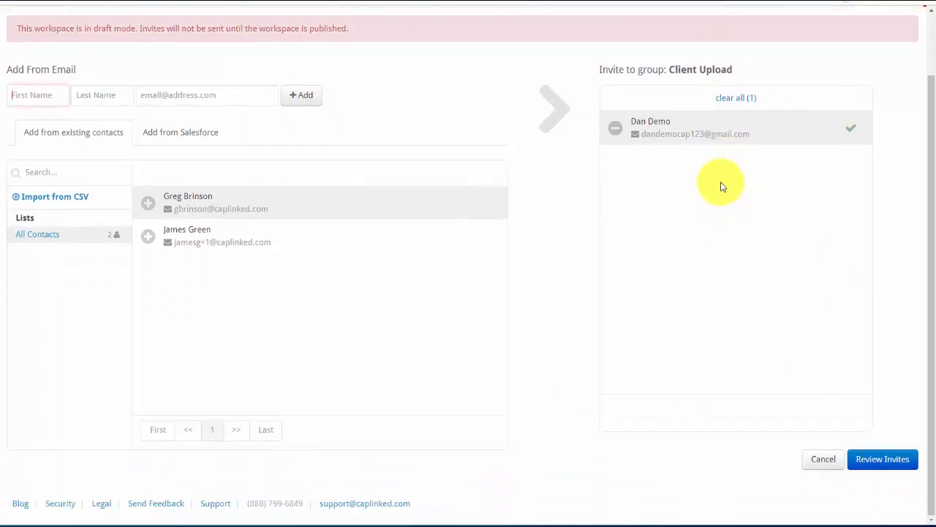
Review the invite, keep the default invitation message, and add the contact to Client Upload
{"action": "left_click", "coordinate": [887, 459]}
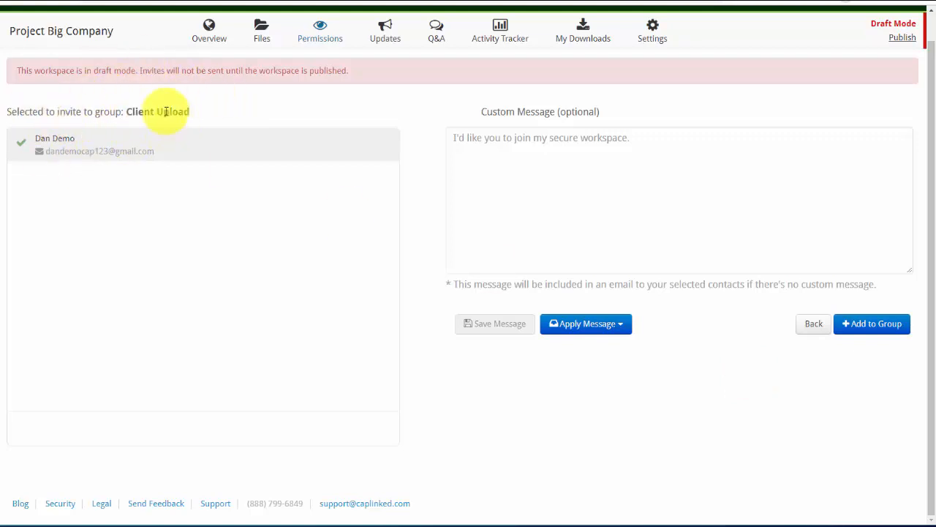
{"action": "left_click", "coordinate": [654, 137]}
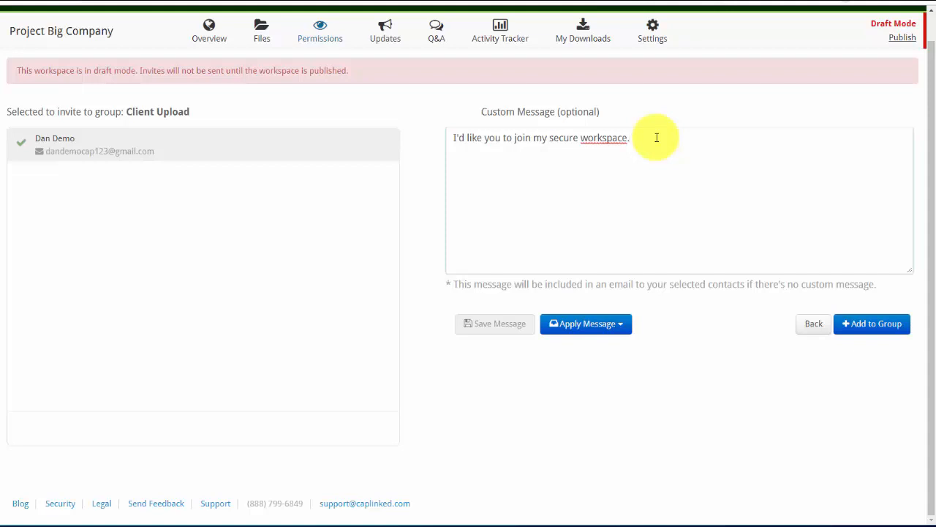
{"action": "left_click", "coordinate": [543, 201]}
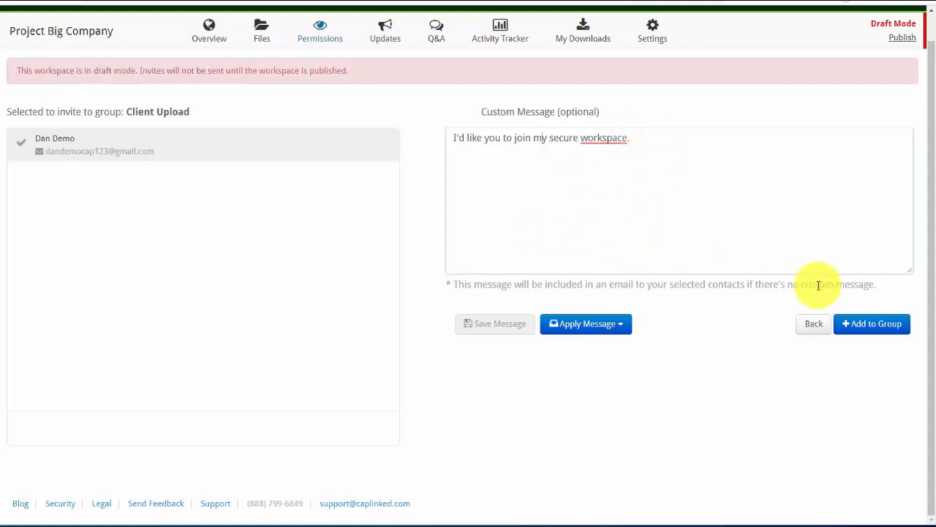
{"action": "left_click", "coordinate": [870, 327]}
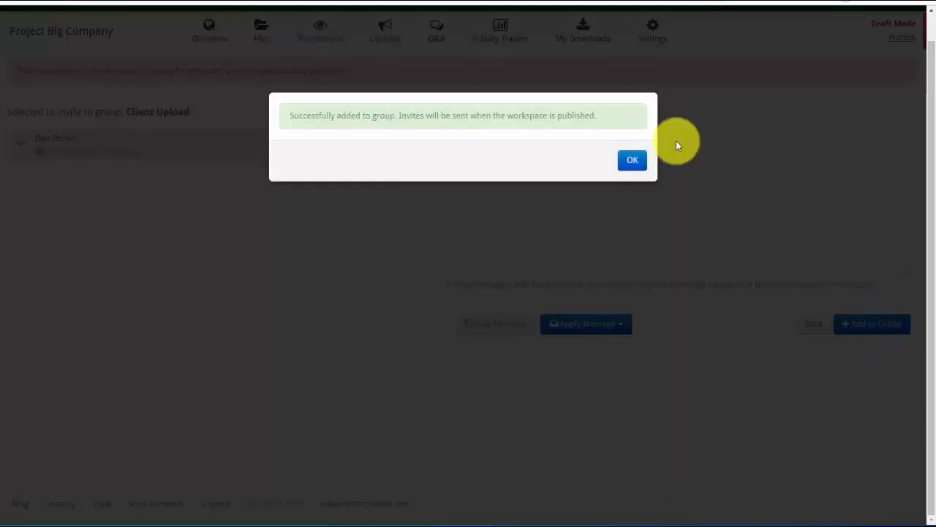
{"action": "left_click", "coordinate": [630, 161]}
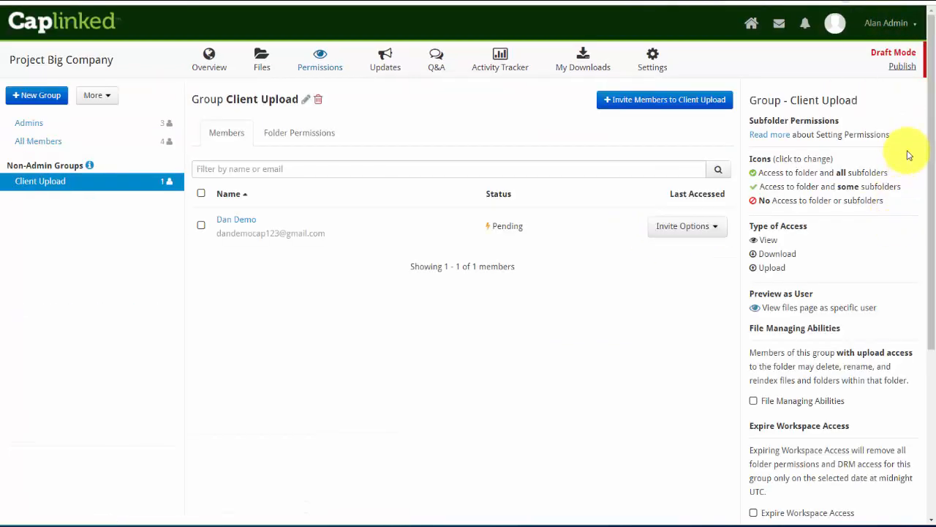
Publish the Project Big Company workspace and confirm it
{"action": "left_click", "coordinate": [905, 69]}
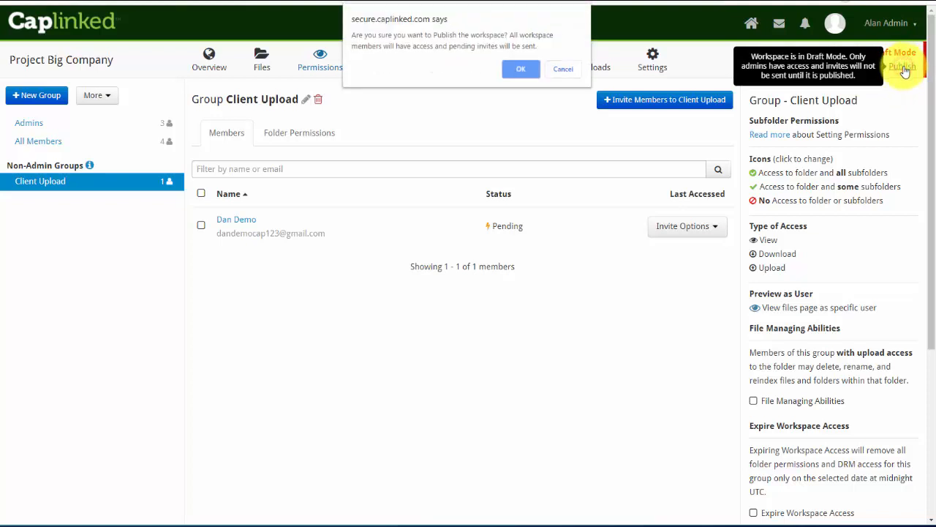
{"action": "left_click", "coordinate": [524, 69]}
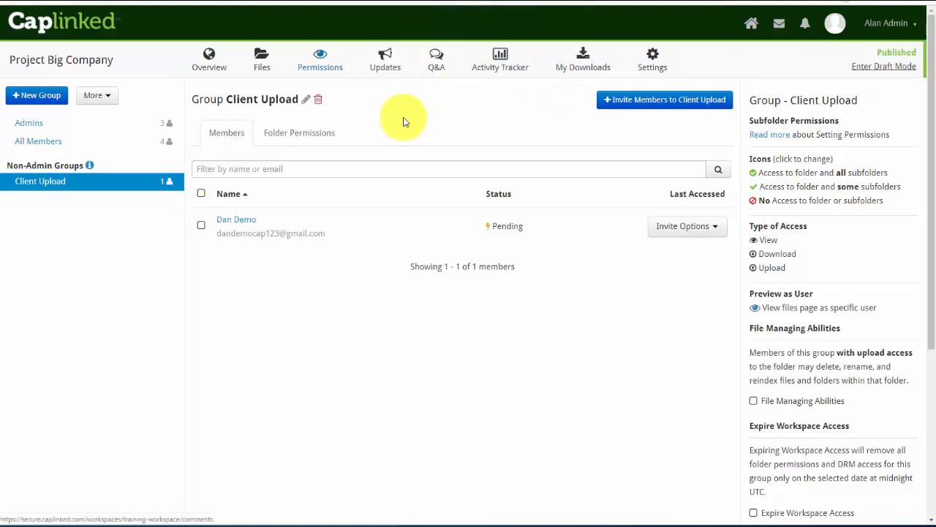